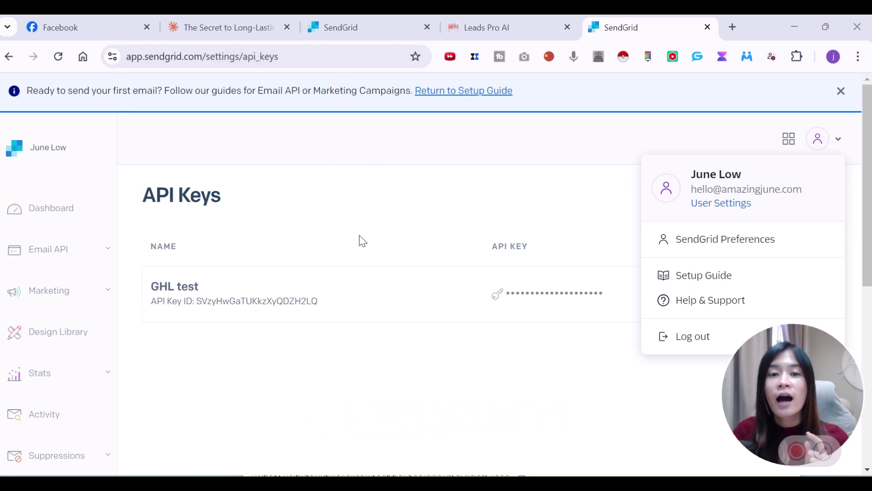
# - In Leads Pro AI, go to Settings > Email Services, where SendGrid is the default SMTP provider
pyautogui.click(482, 27)
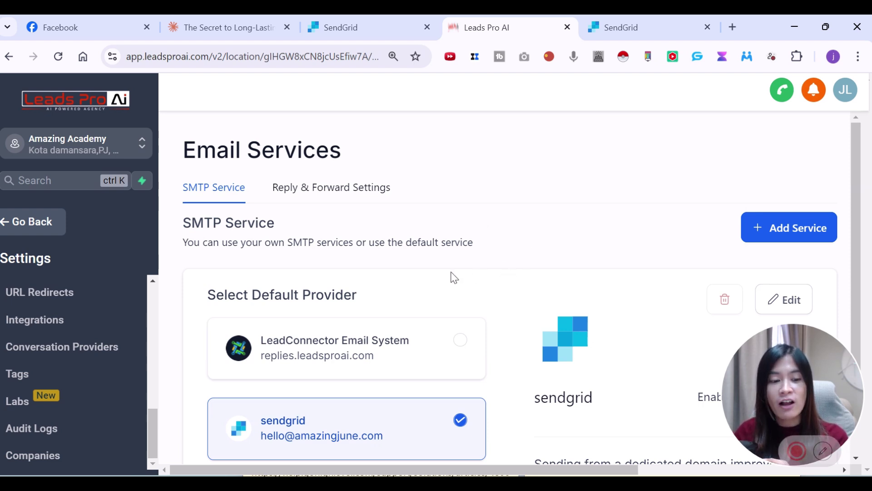
pyautogui.scroll(-2, 450, 275)
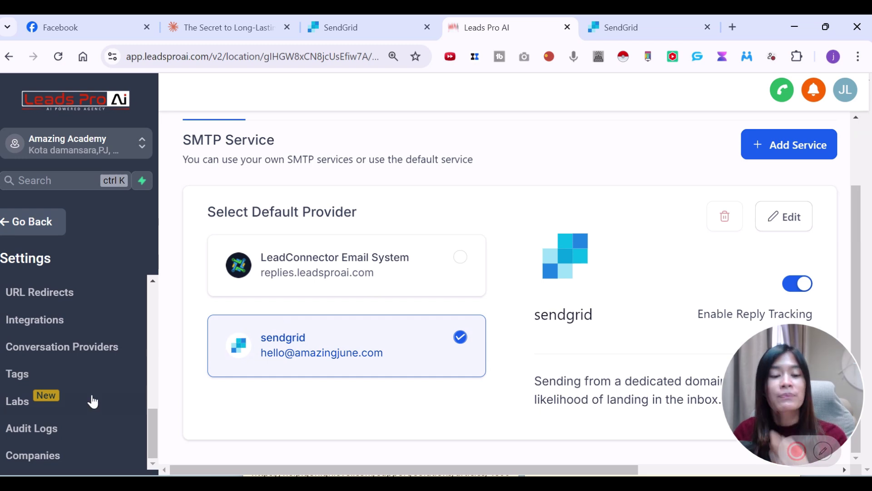
pyautogui.moveTo(155, 434); pyautogui.dragTo(168, 328)
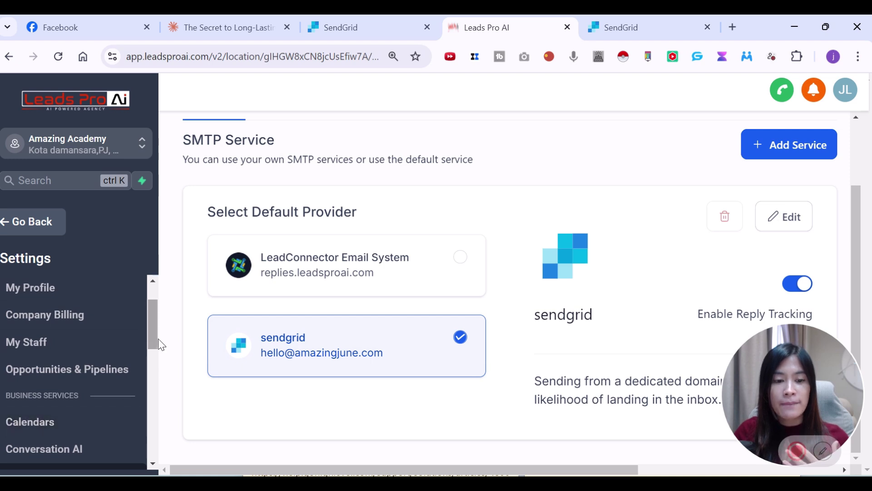
pyautogui.moveTo(158, 339); pyautogui.dragTo(58, 371)
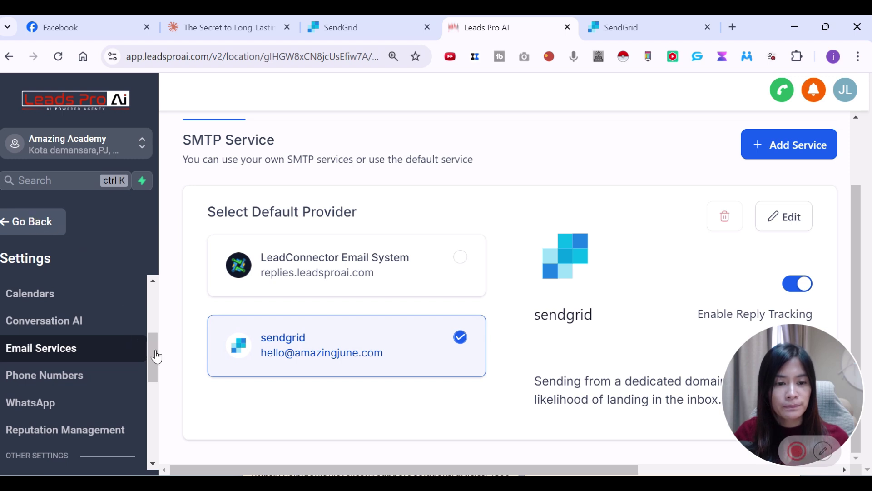
pyautogui.hotkey('alt', 'Left')
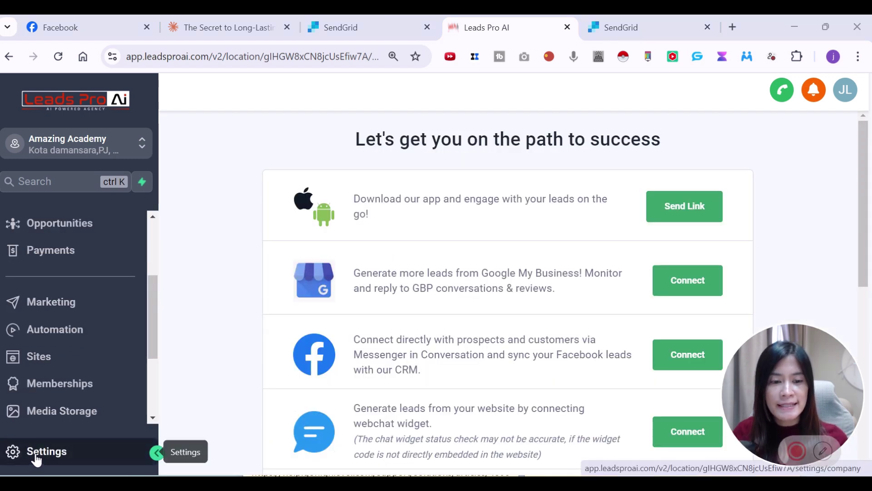
pyautogui.click(34, 452)
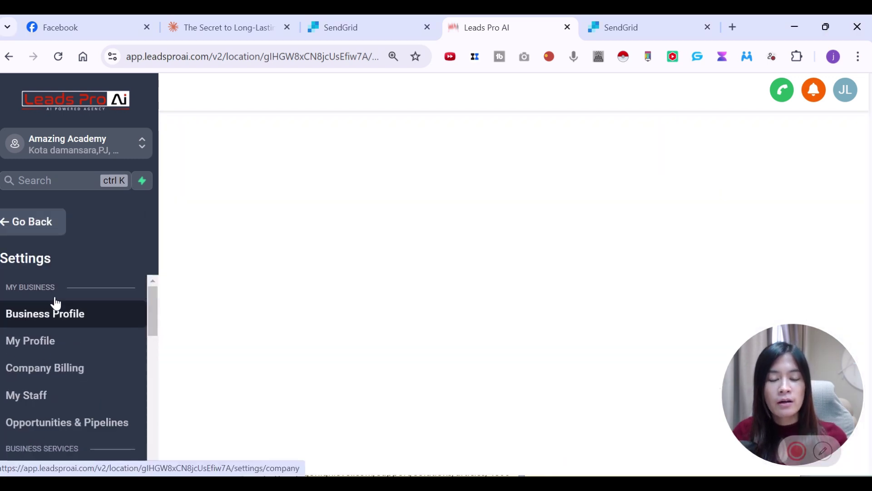
pyautogui.moveTo(152, 327); pyautogui.dragTo(150, 370)
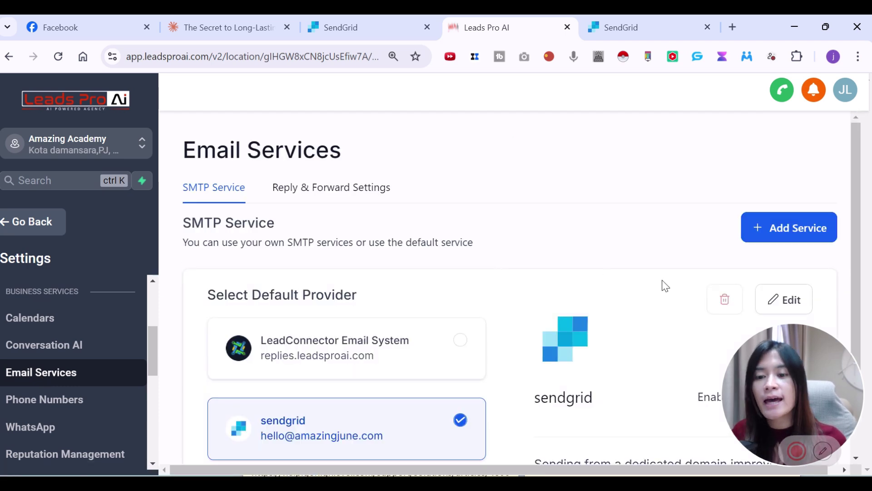
pyautogui.scroll(-2, 666, 272)
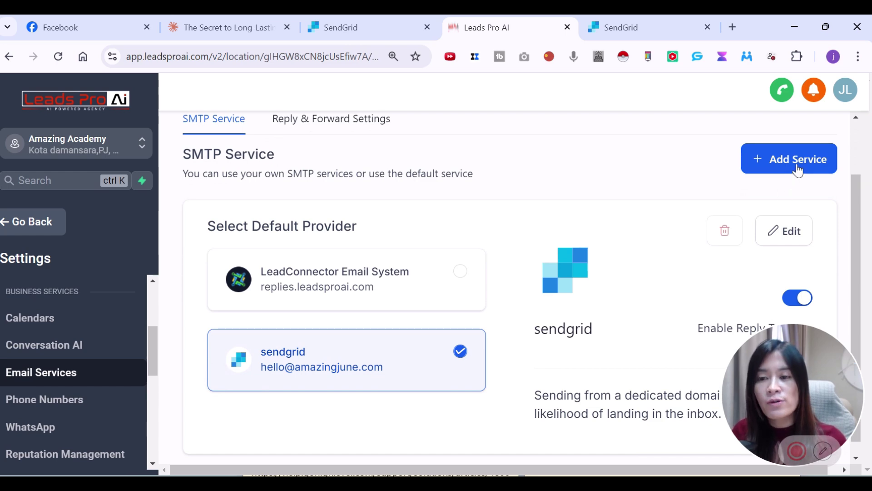
# - Add a new email service with Sendgrid as the SMTP provider
pyautogui.click(798, 171)
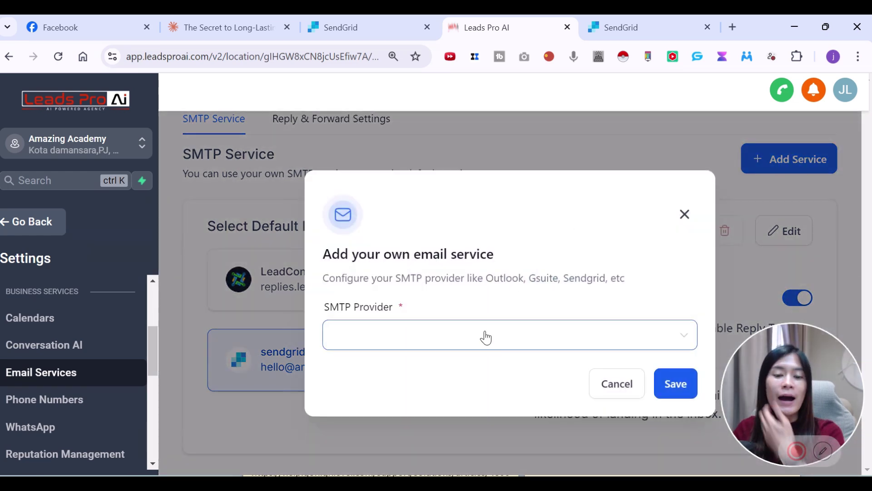
pyautogui.click(486, 338)
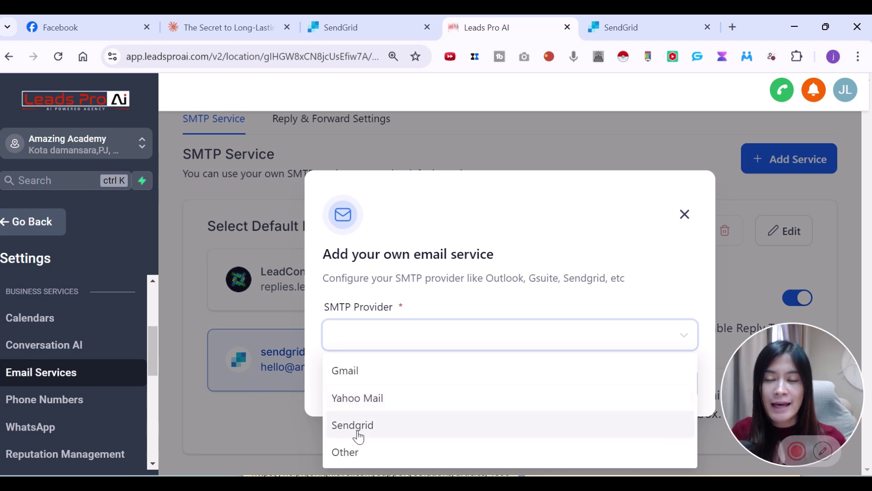
pyautogui.click(359, 425)
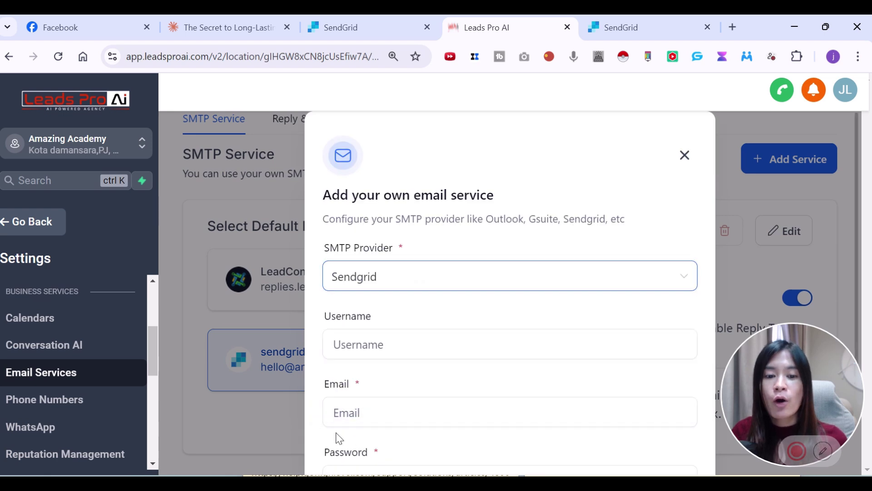
# - Review the Sendgrid form's Username, Email and Password fields
pyautogui.click(395, 357)
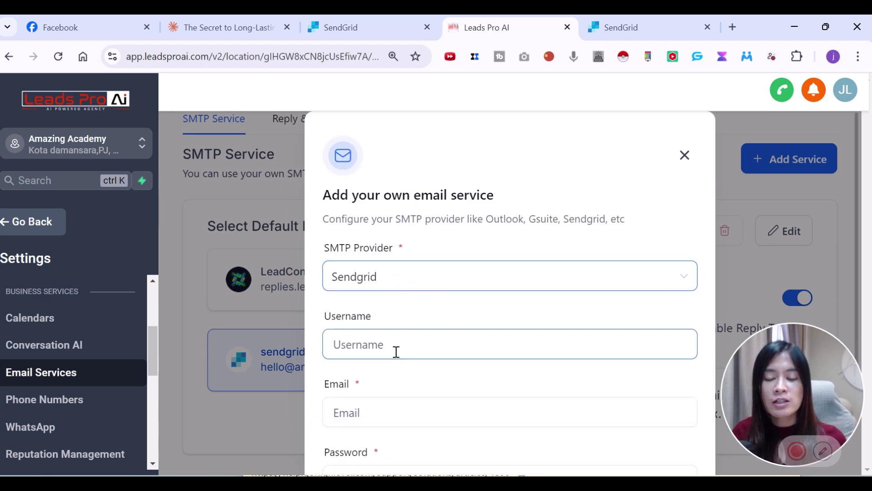
pyautogui.scroll(-1, 397, 357)
pyautogui.click(395, 265)
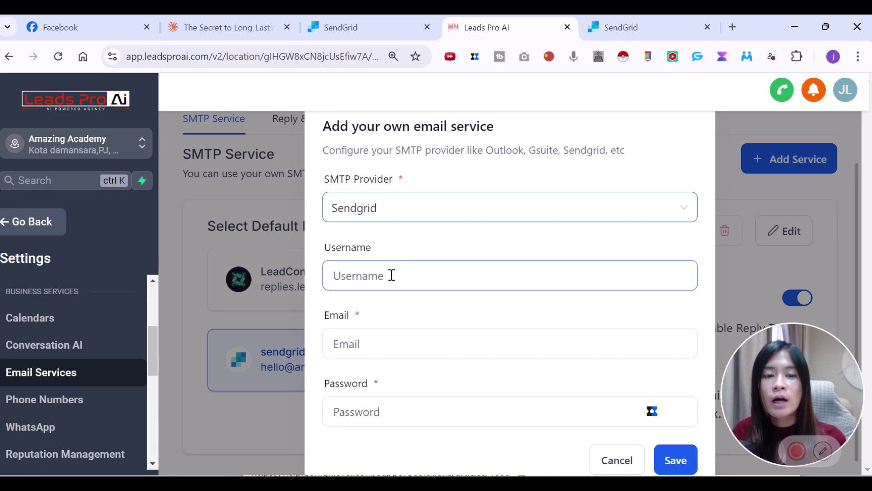
pyautogui.click(370, 345)
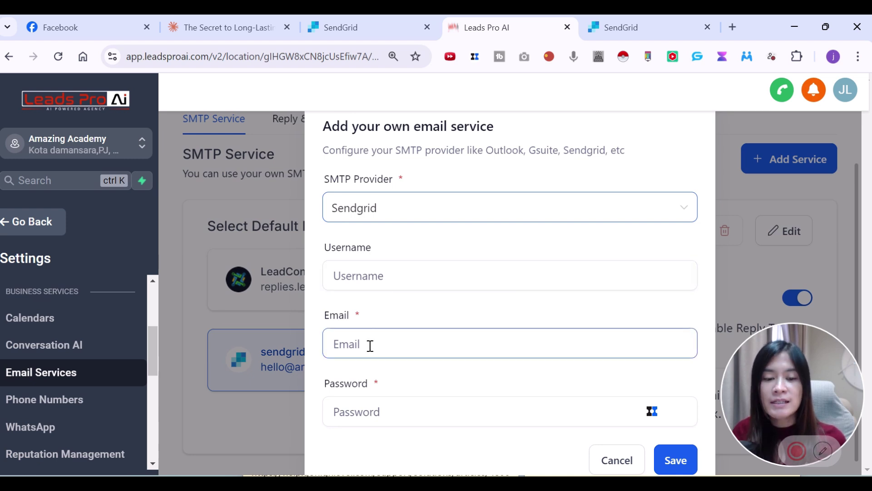
pyautogui.click(395, 420)
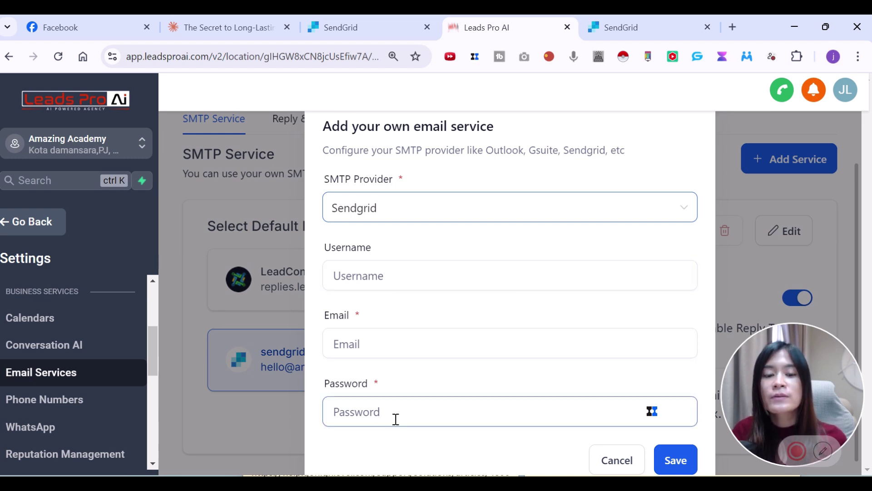
pyautogui.click(366, 284)
pyautogui.click(368, 339)
pyautogui.click(356, 409)
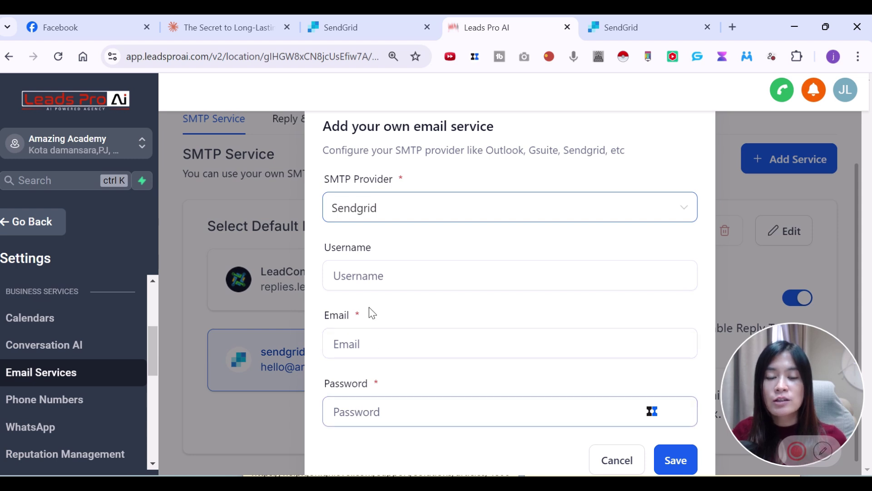
pyautogui.click(367, 282)
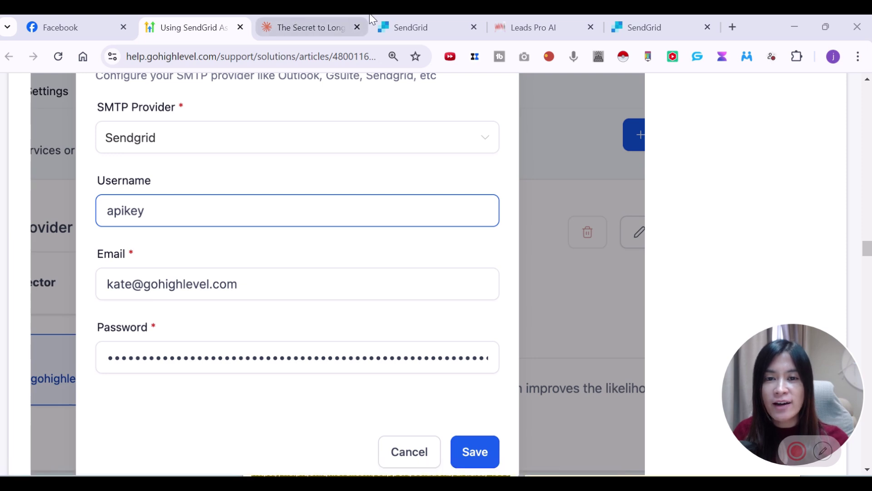
# - Set the Sendgrid form's Username to apikey, moving it out of the Email field
pyautogui.moveTo(438, 15)
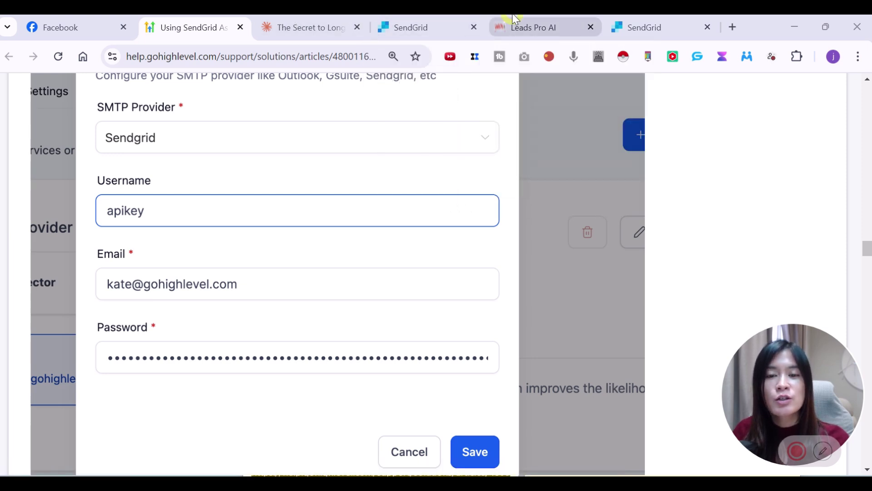
pyautogui.click(533, 27)
pyautogui.write('a')
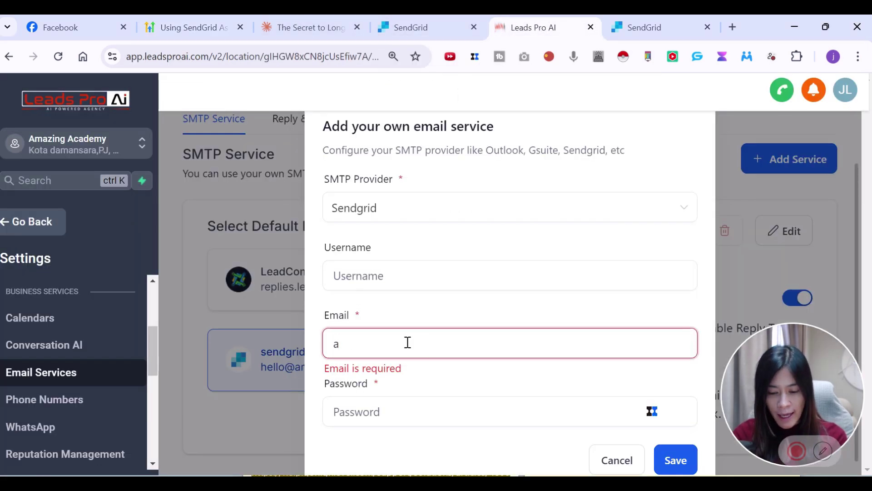
pyautogui.write('pikey')
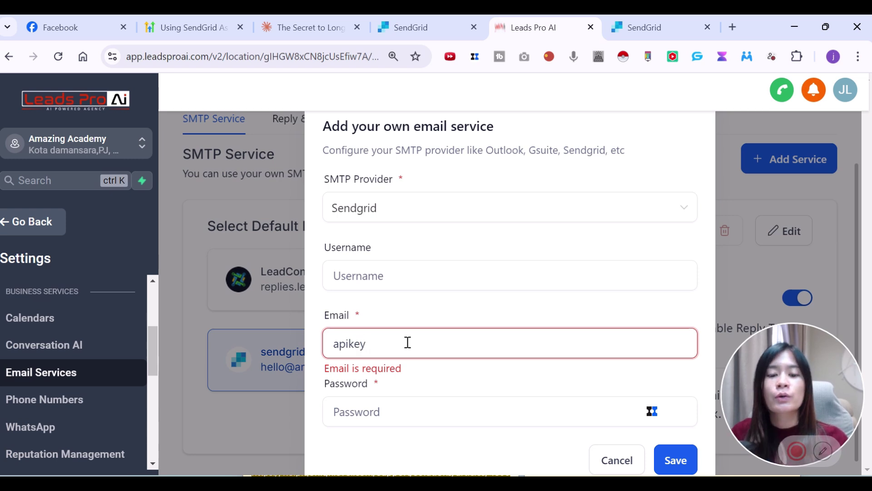
pyautogui.moveTo(425, 347); pyautogui.dragTo(286, 344)
pyautogui.hotkey('ctrl', 'x')
pyautogui.click(372, 276)
pyautogui.hotkey('ctrl', 'v')
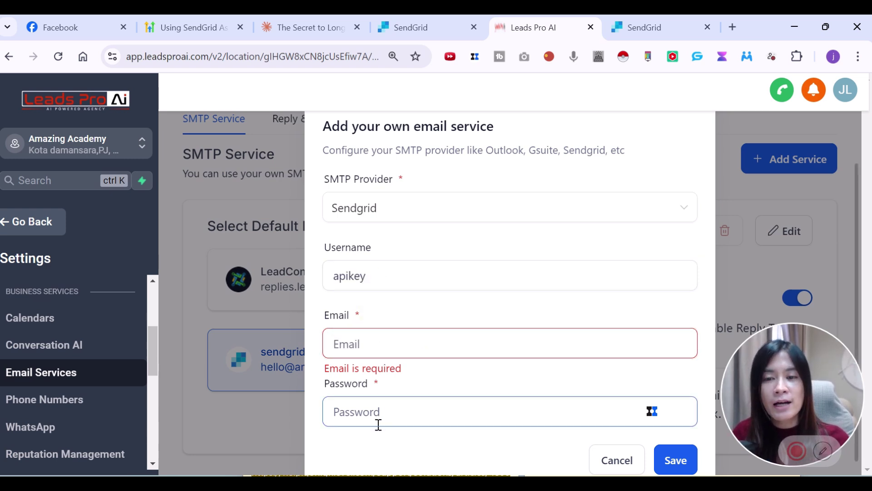
pyautogui.moveTo(639, 17)
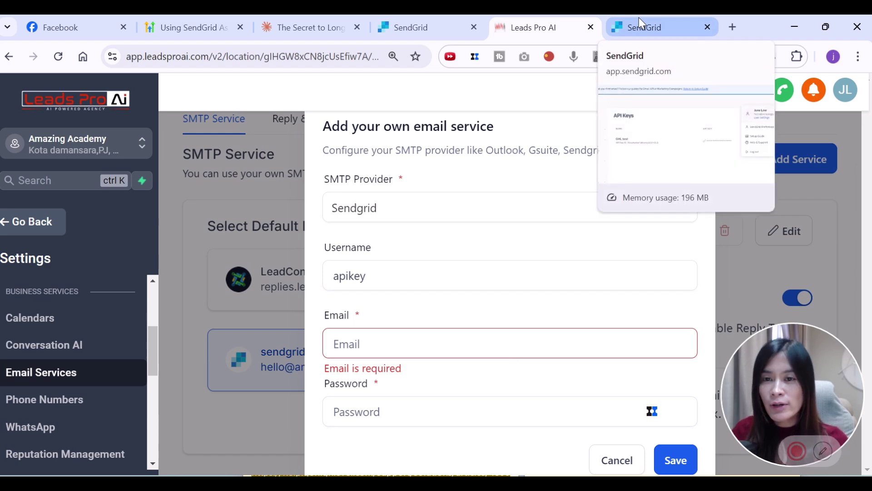
# - In SendGrid, open Settings > API Keys, which lists the existing GHL test key
pyautogui.click(639, 18)
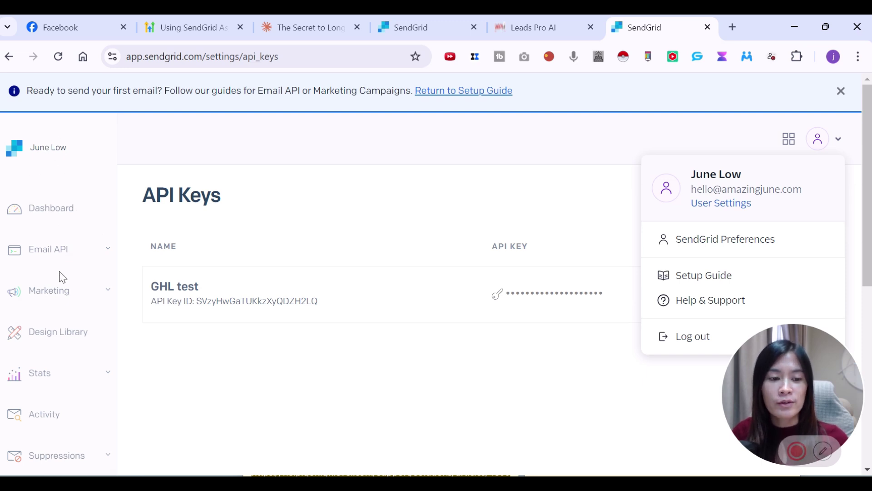
pyautogui.scroll(-4, 61, 277)
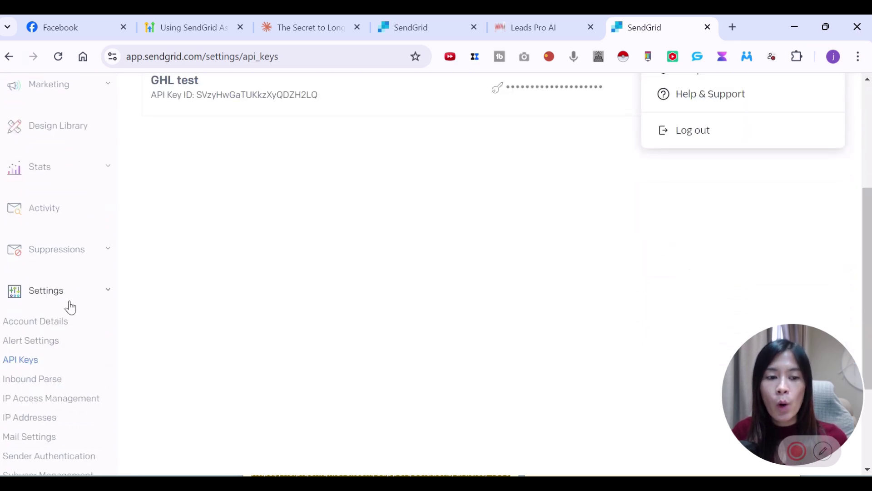
pyautogui.click(29, 360)
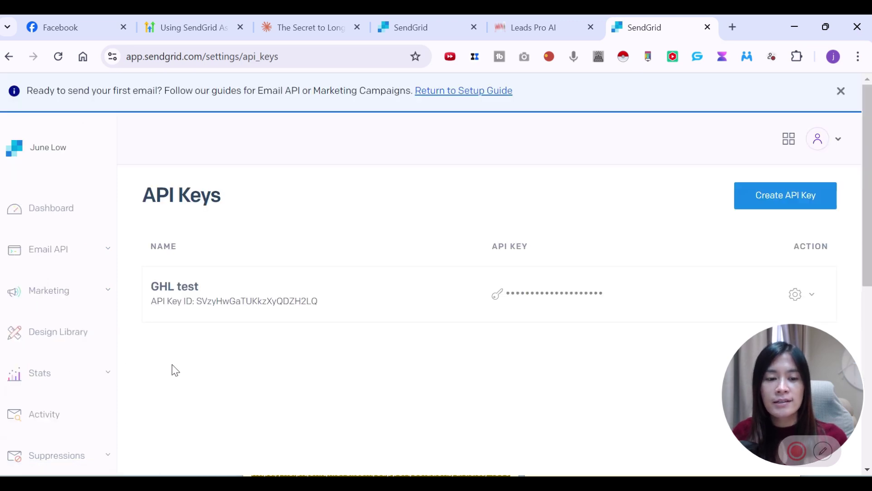
# - Start a new SendGrid API key named 'GHL testing demo amazingjune.com'
pyautogui.click(773, 196)
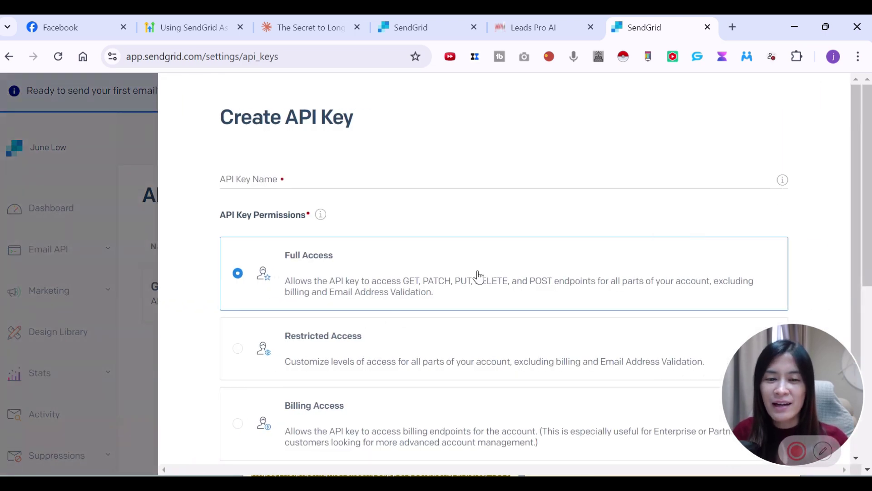
pyautogui.scroll(-2, 522, 267)
pyautogui.scroll(2, 514, 264)
pyautogui.click(317, 175)
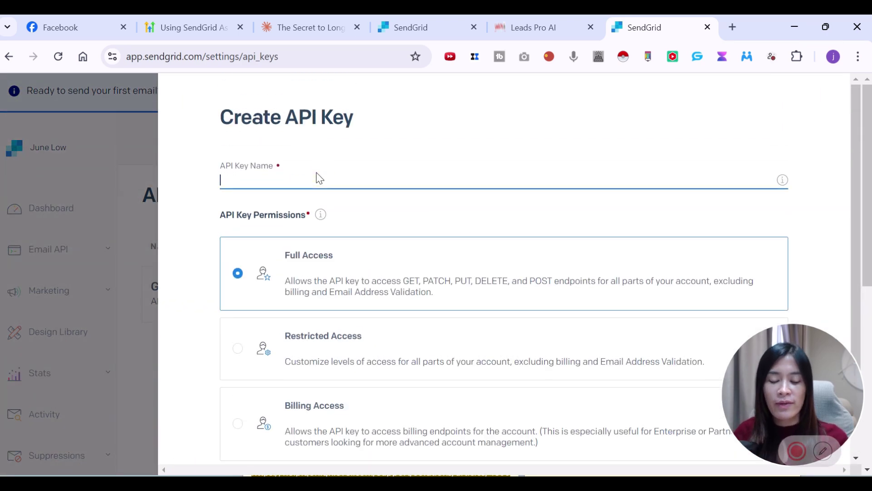
pyautogui.write('GHL')
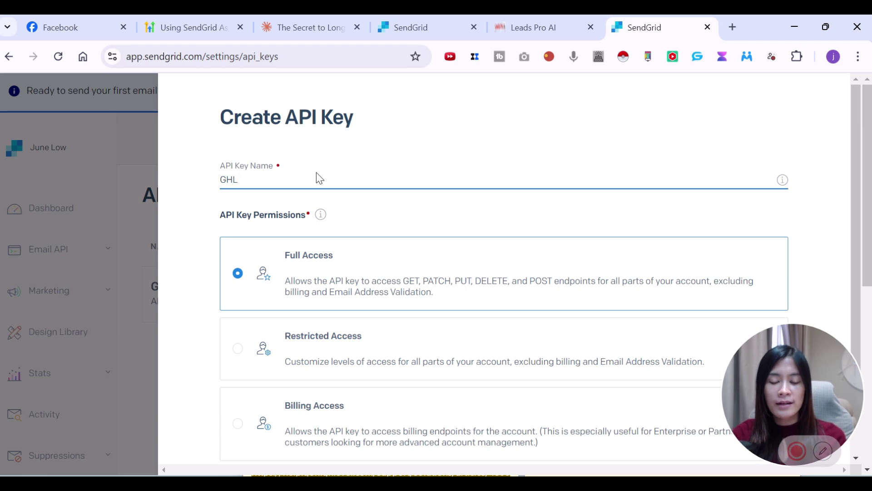
pyautogui.write(' testing d')
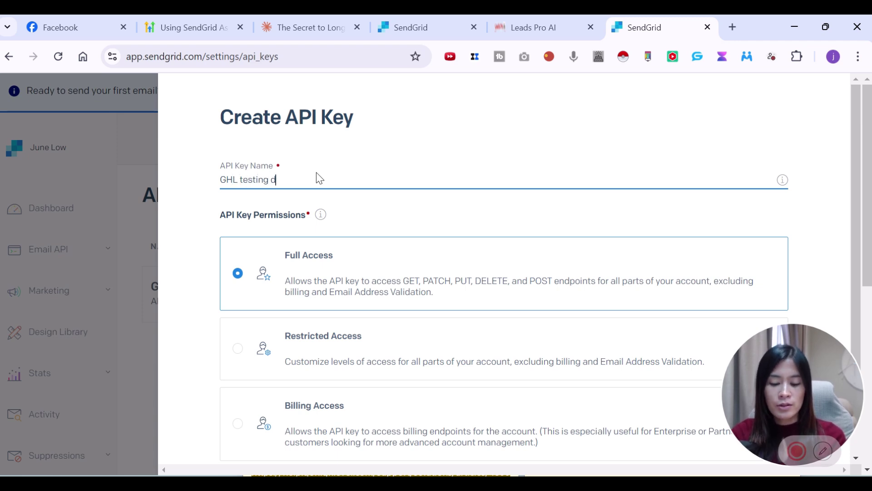
pyautogui.write('emo')
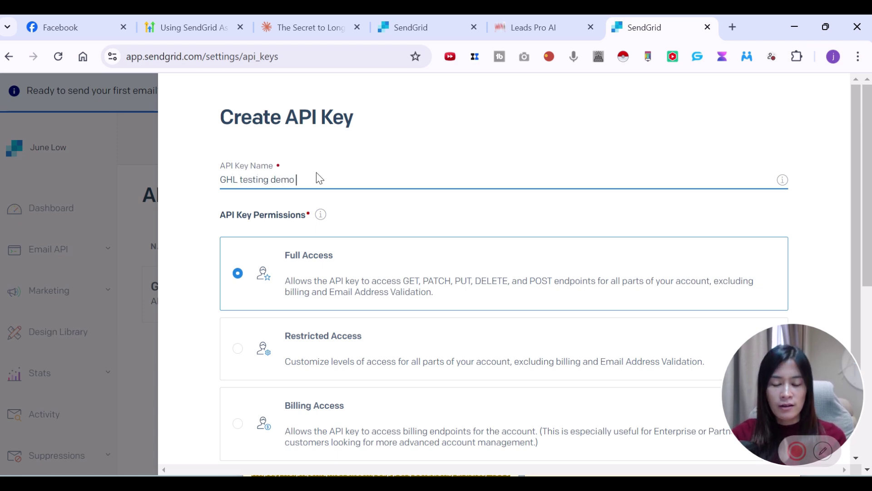
pyautogui.write(' amazingjune')
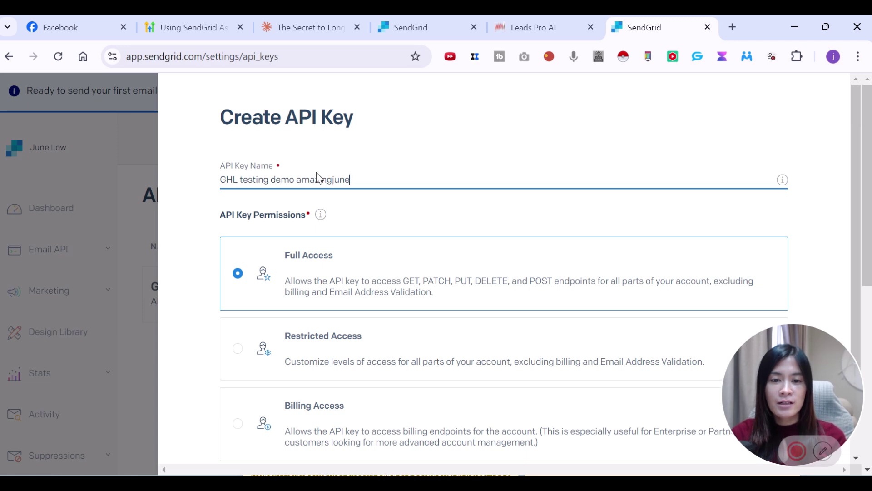
pyautogui.write('.coim')
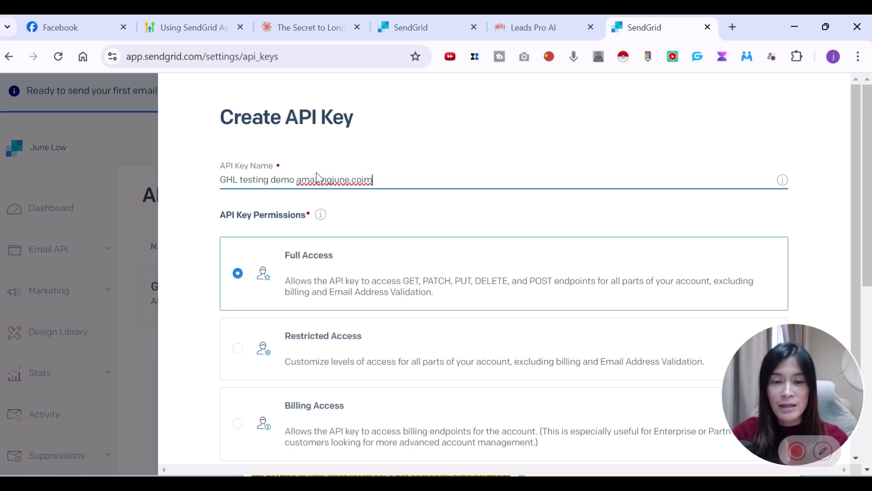
pyautogui.press('BackSpace')
pyautogui.press('BackSpace')
pyautogui.press('BackSpace')
pyautogui.write('om')
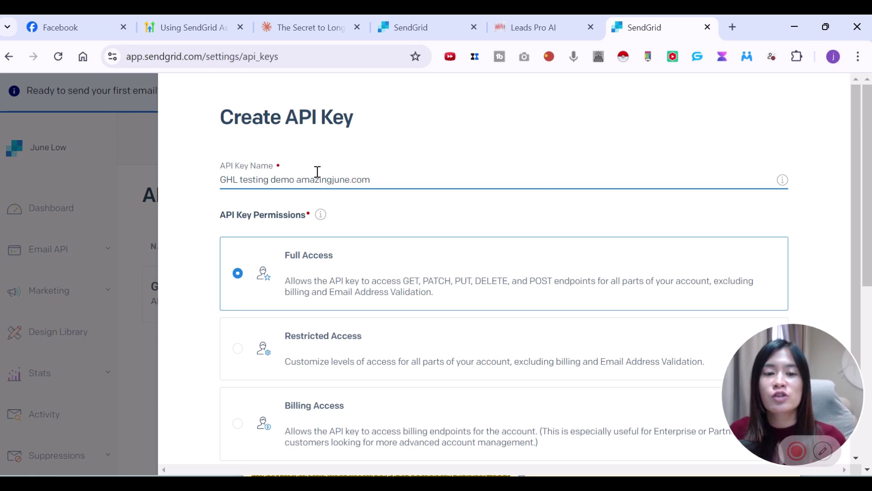
pyautogui.scroll(-2, 317, 172)
# - Create the key with Full Access and copy the generated key value
pyautogui.click(711, 391)
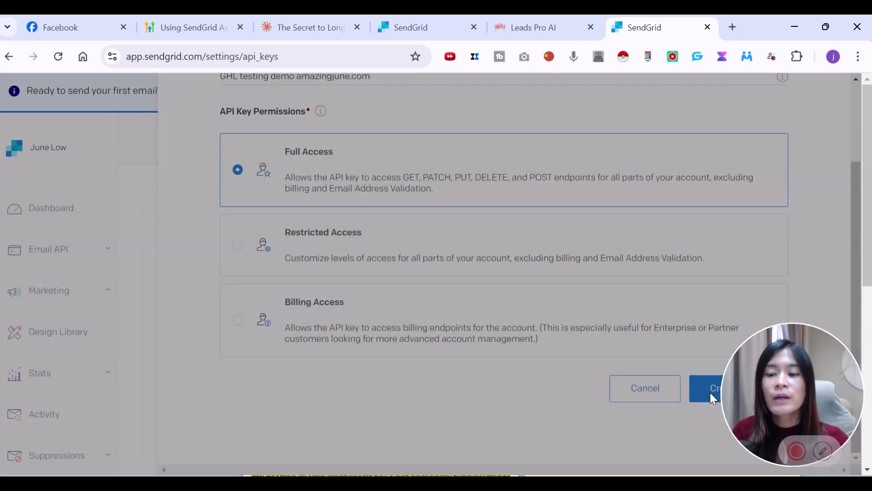
pyautogui.scroll(-5, 555, 327)
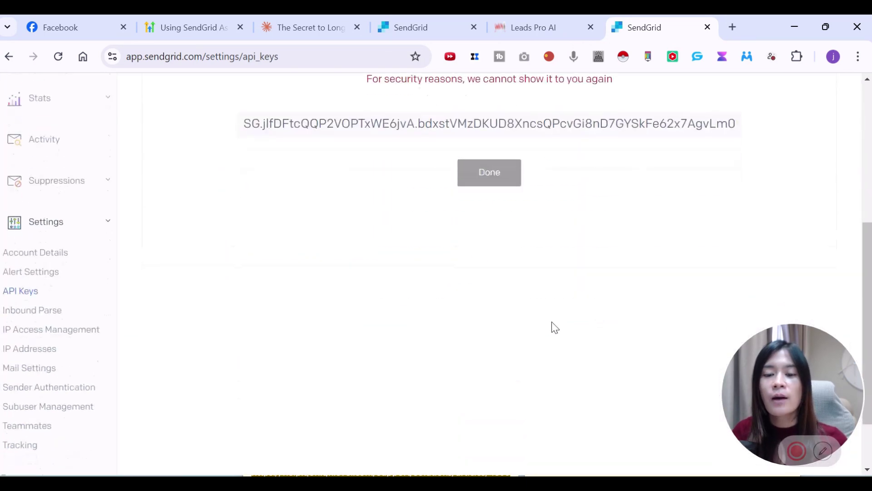
pyautogui.scroll(-1, 552, 327)
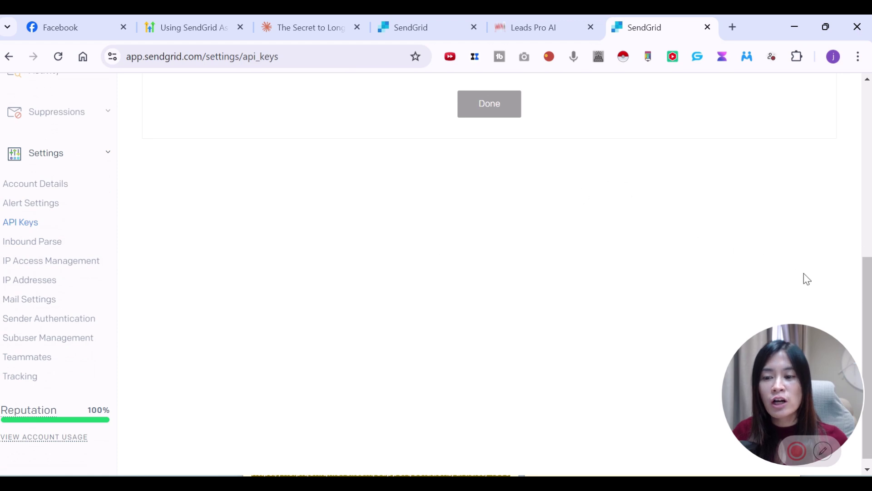
pyautogui.moveTo(869, 322); pyautogui.dragTo(869, 319)
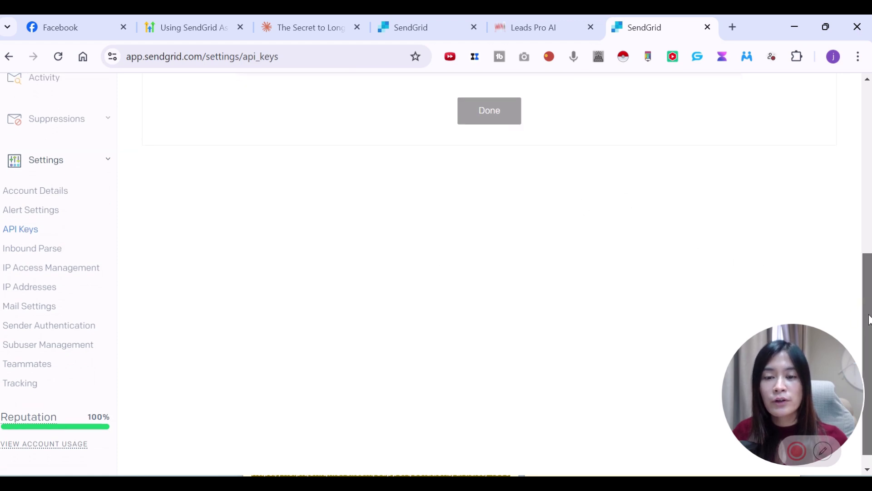
pyautogui.scroll(3, 869, 320)
pyautogui.click(694, 215)
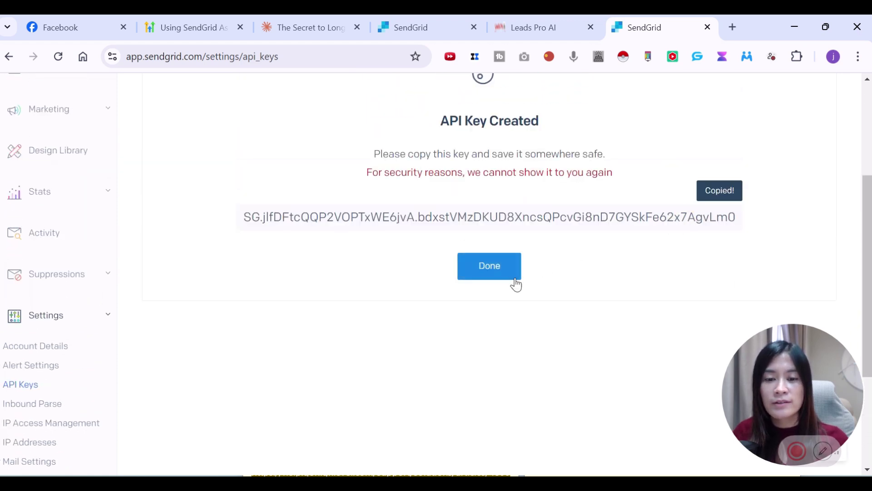
# - Paste the copied SendGrid API key into the Sendgrid service's Password field
pyautogui.click(527, 24)
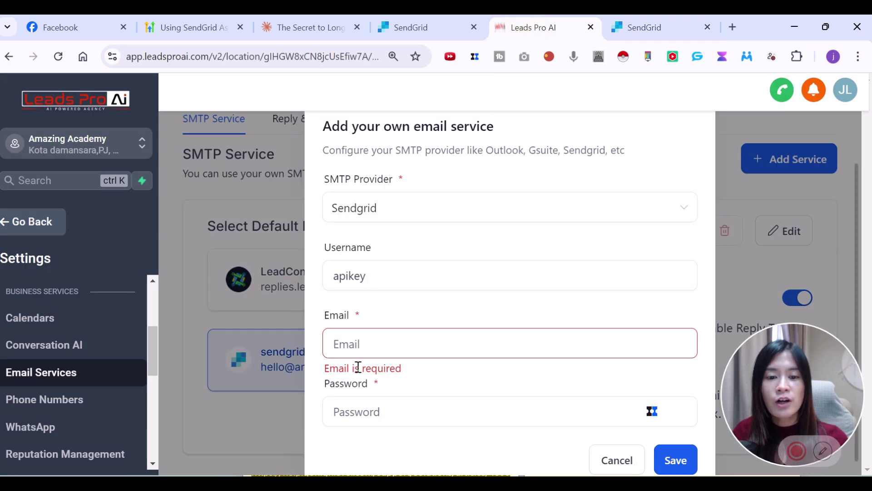
pyautogui.click(378, 412)
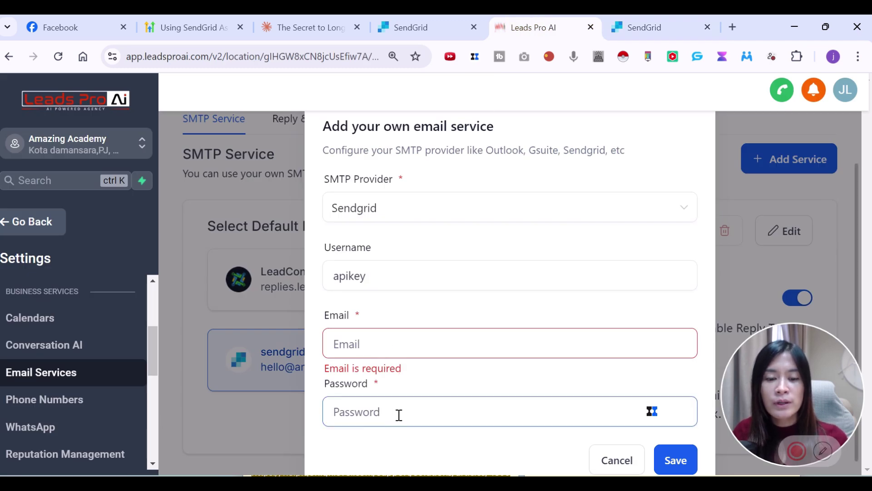
pyautogui.hotkey('ctrl', 'v')
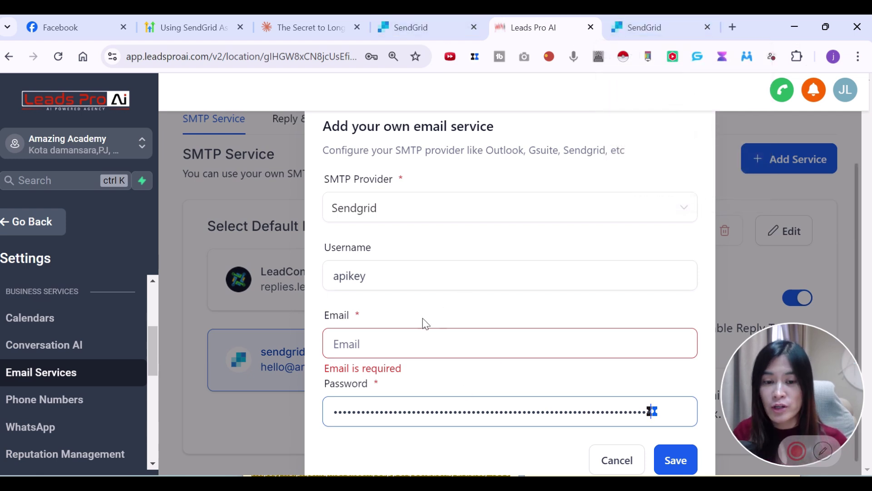
# - Enter the sender e-mail address in the Email field
pyautogui.click(401, 342)
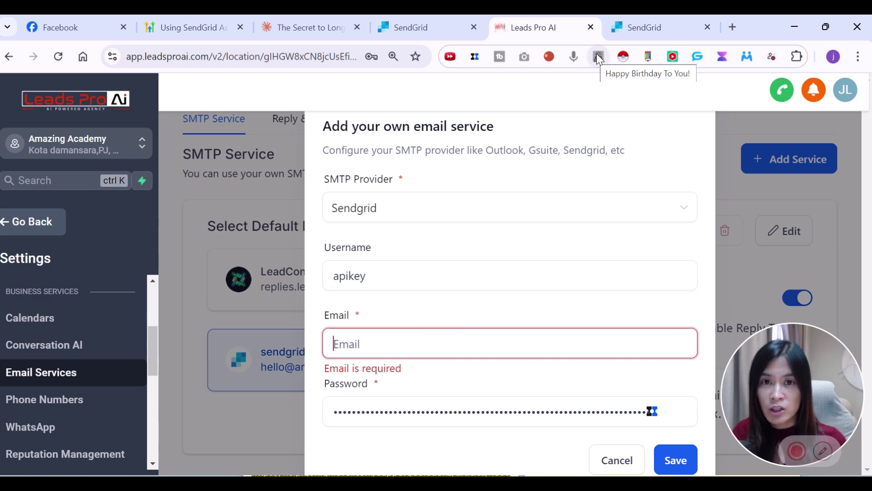
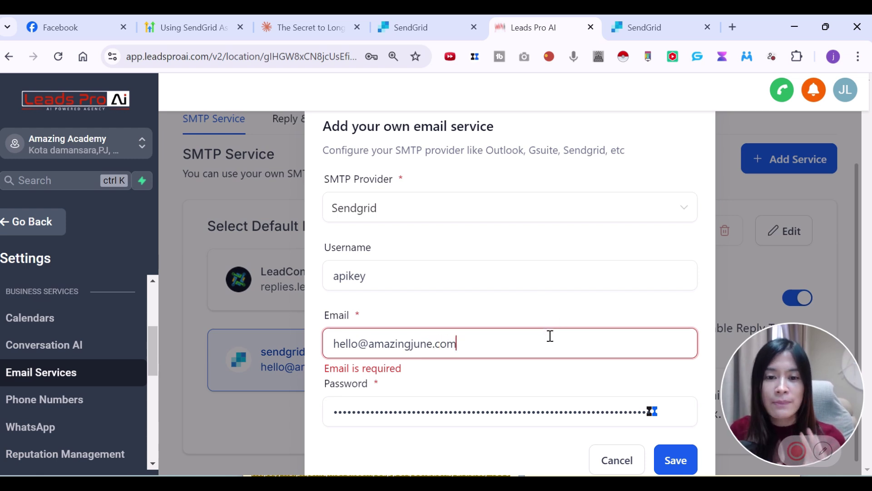
pyautogui.moveTo(473, 350); pyautogui.dragTo(295, 351)
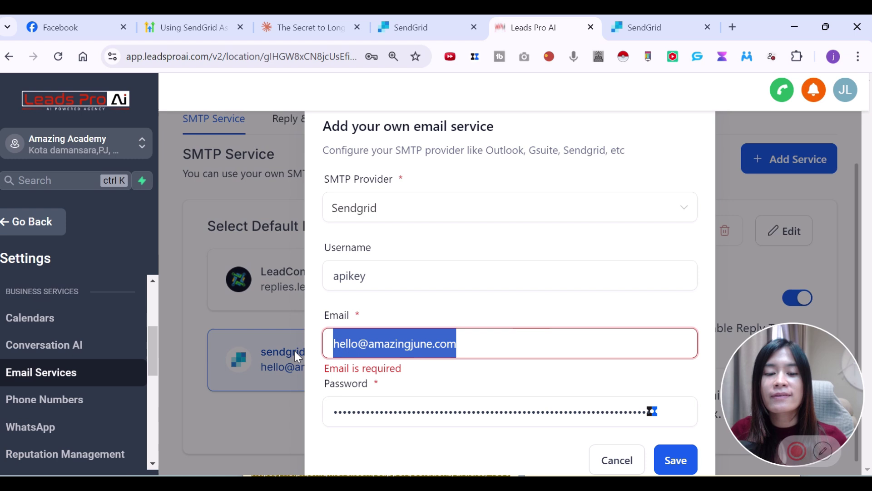
# - Check the apikey username against the new SendGrid key, then save the Sendgrid email service
pyautogui.click(377, 276)
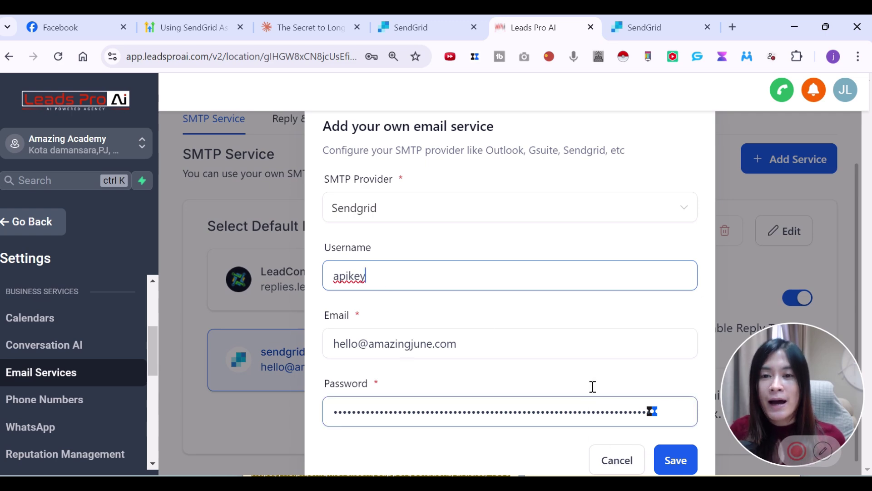
pyautogui.click(641, 20)
pyautogui.scroll(1, 56, 220)
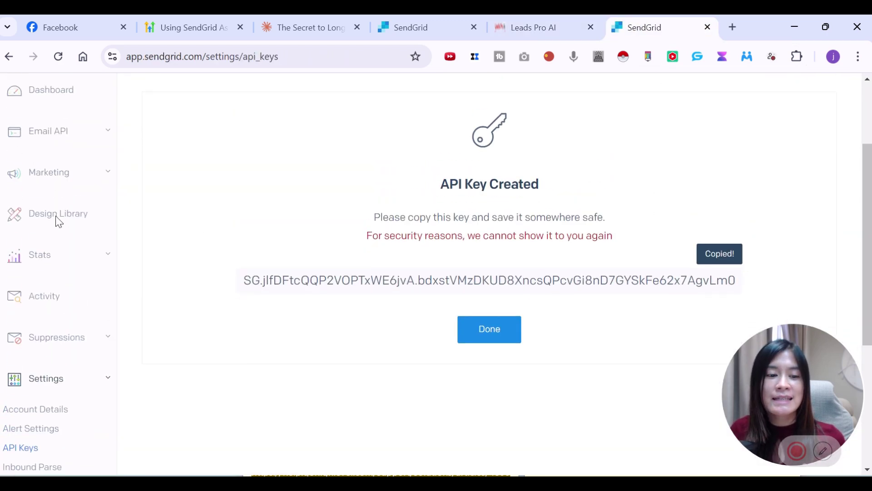
pyautogui.scroll(-3, 47, 298)
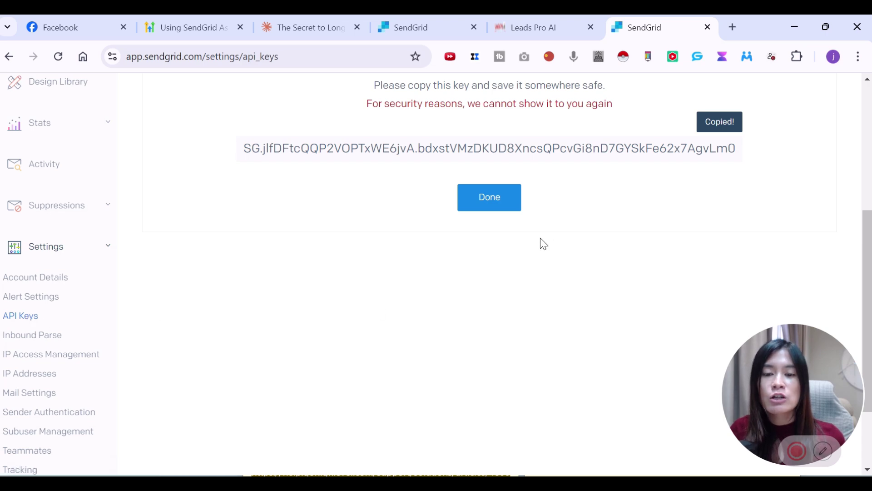
pyautogui.click(508, 20)
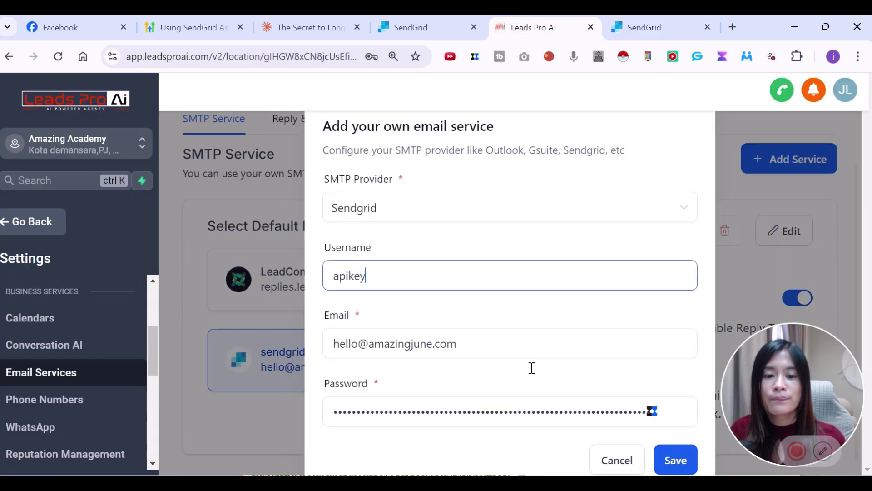
pyautogui.click(684, 460)
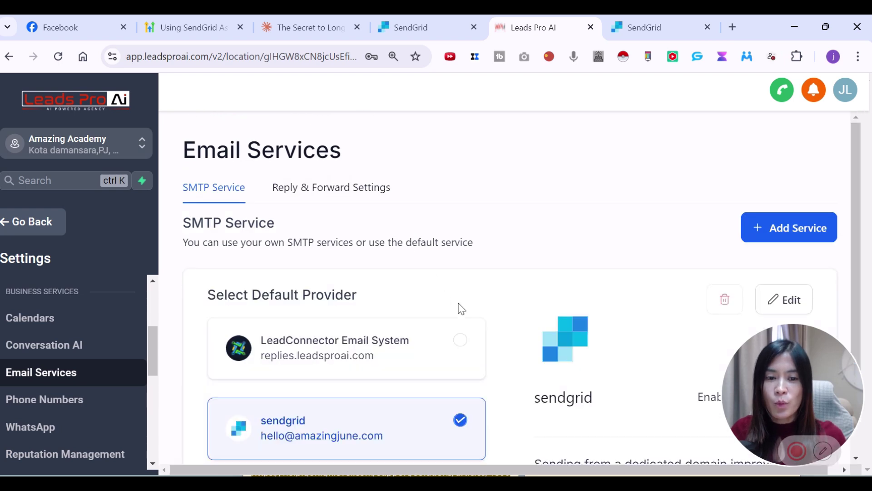
pyautogui.scroll(-2, 440, 321)
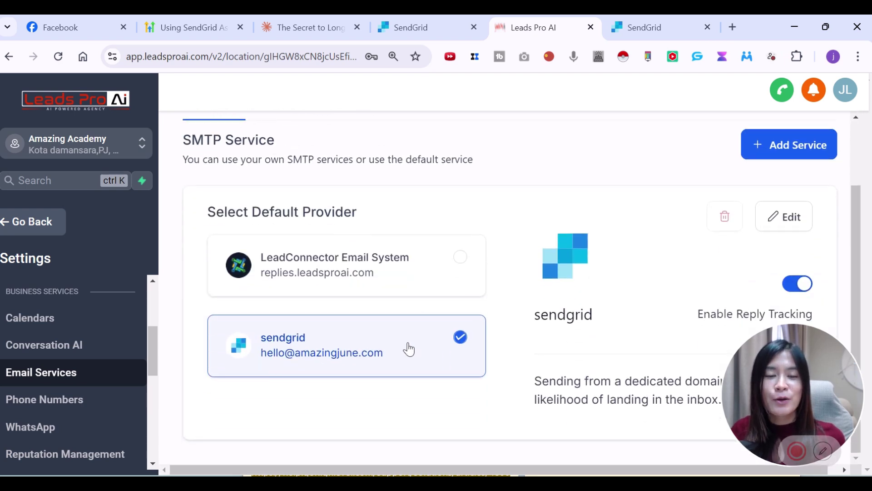